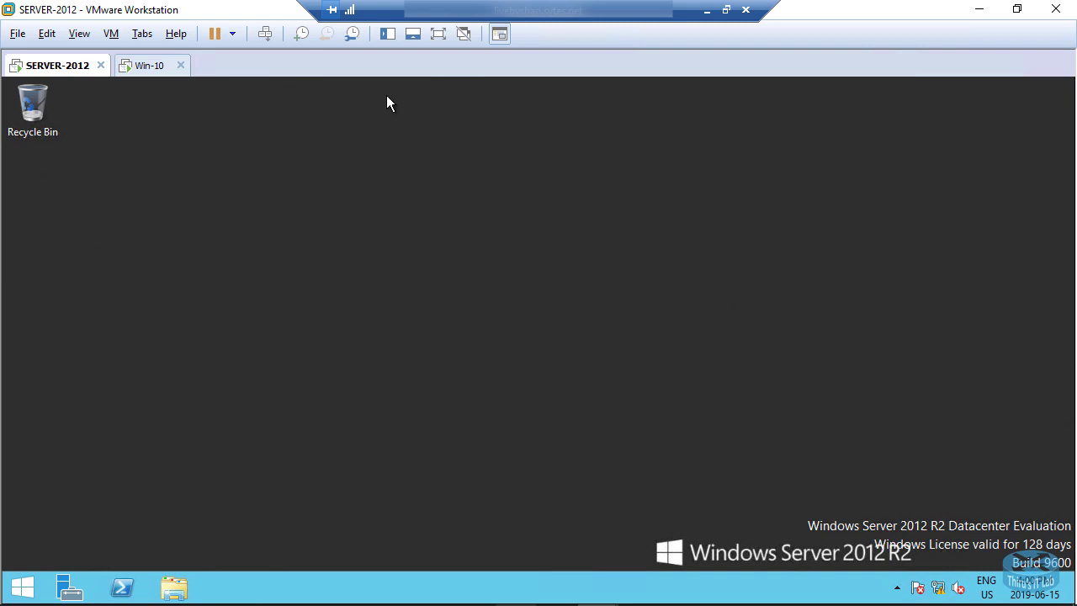
# Launch Server Manager from the SERVER-2012 guest taskbar.
pyautogui.moveTo(77, 581)
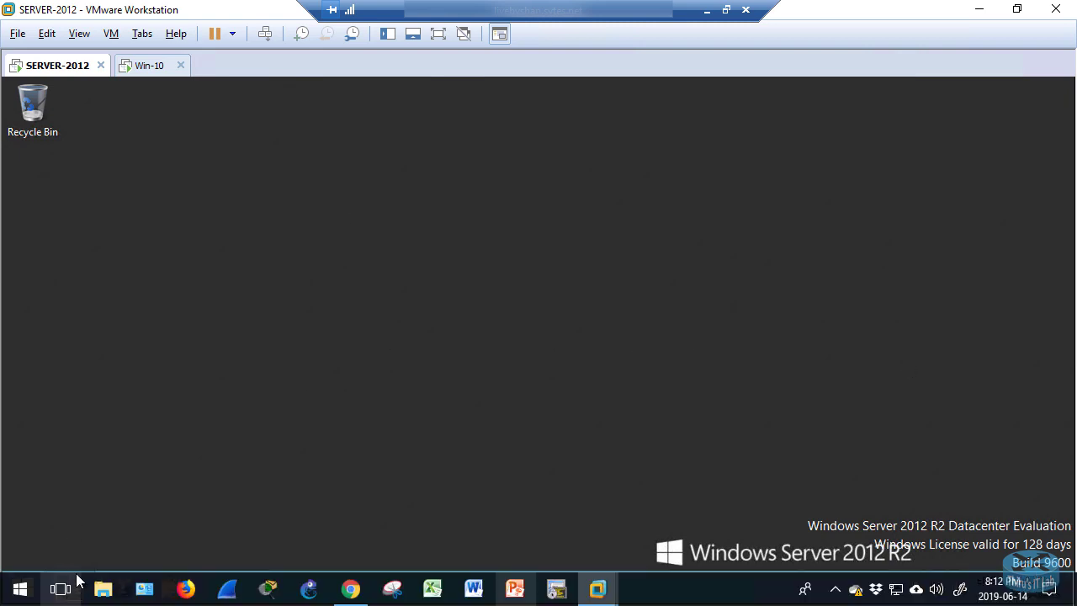
pyautogui.click(70, 587)
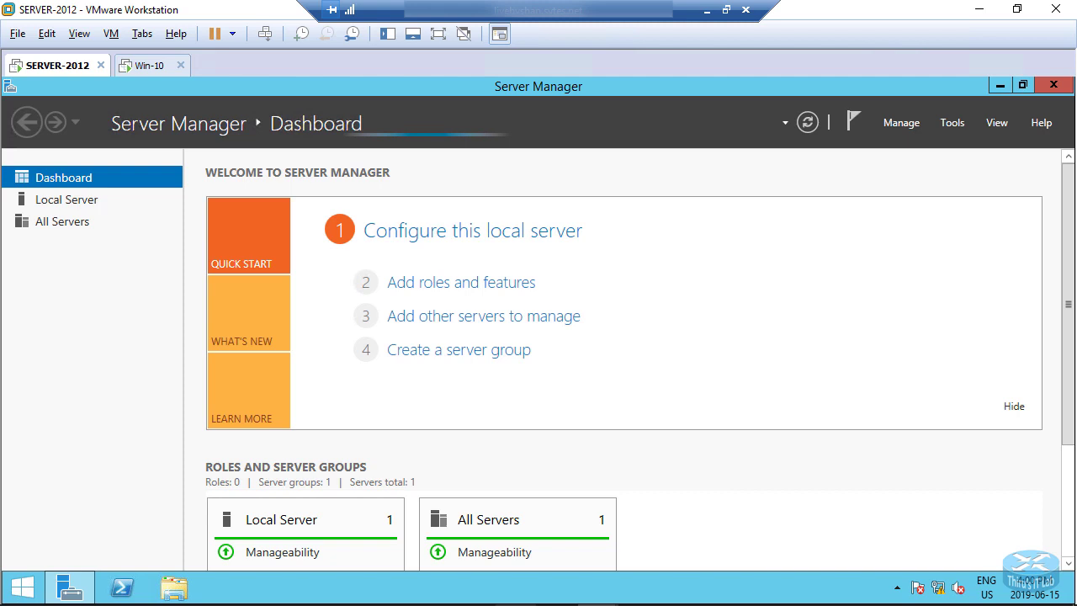
# Choose Active Directory Users and Computers from Server Manager's Tools menu.
pyautogui.click(953, 122)
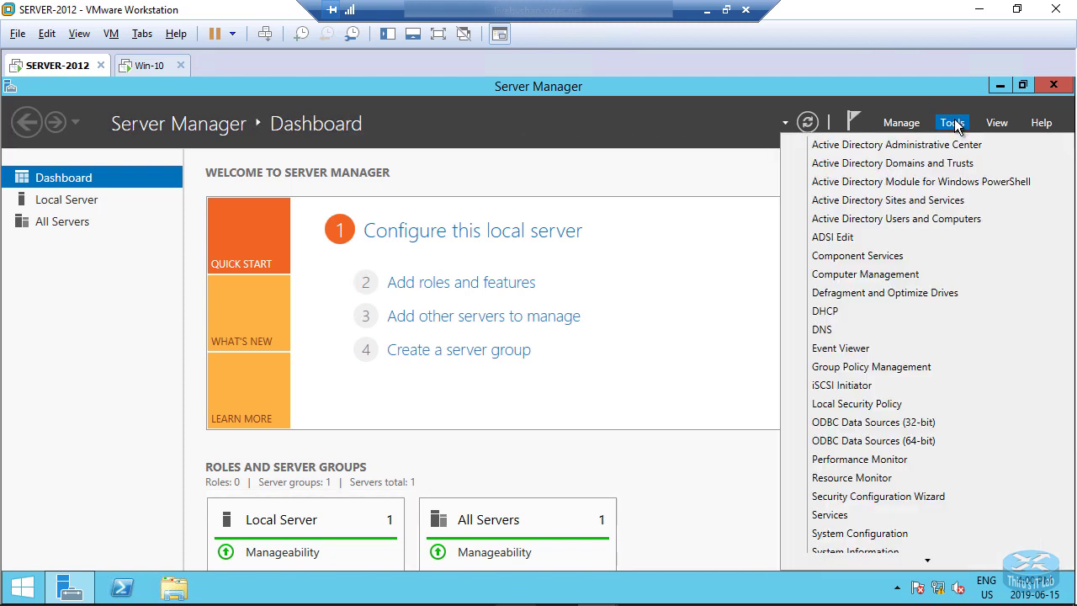
pyautogui.click(874, 220)
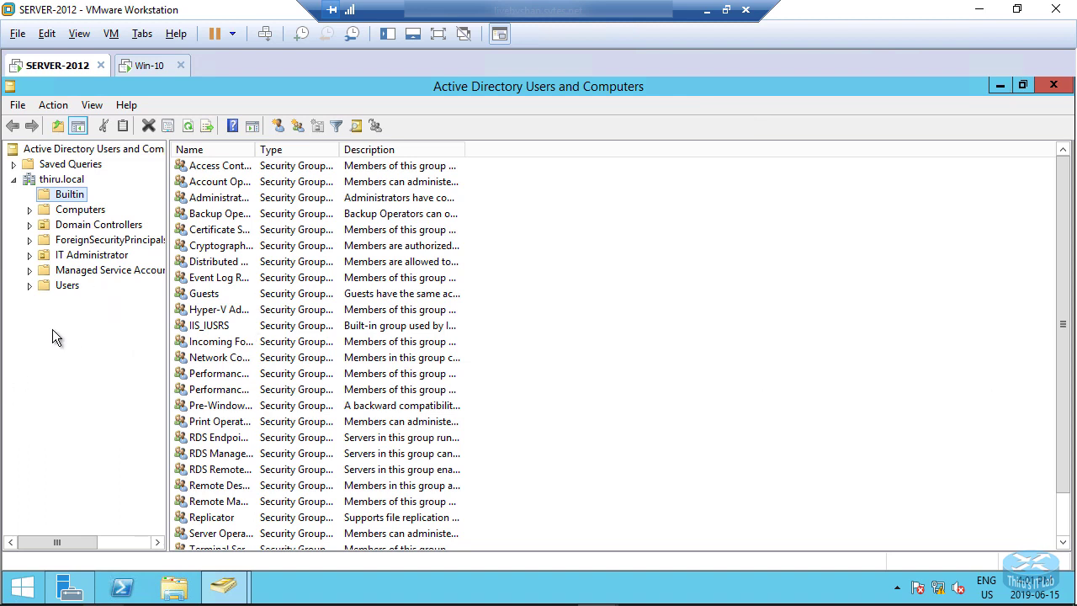
pyautogui.rightClick(53, 183)
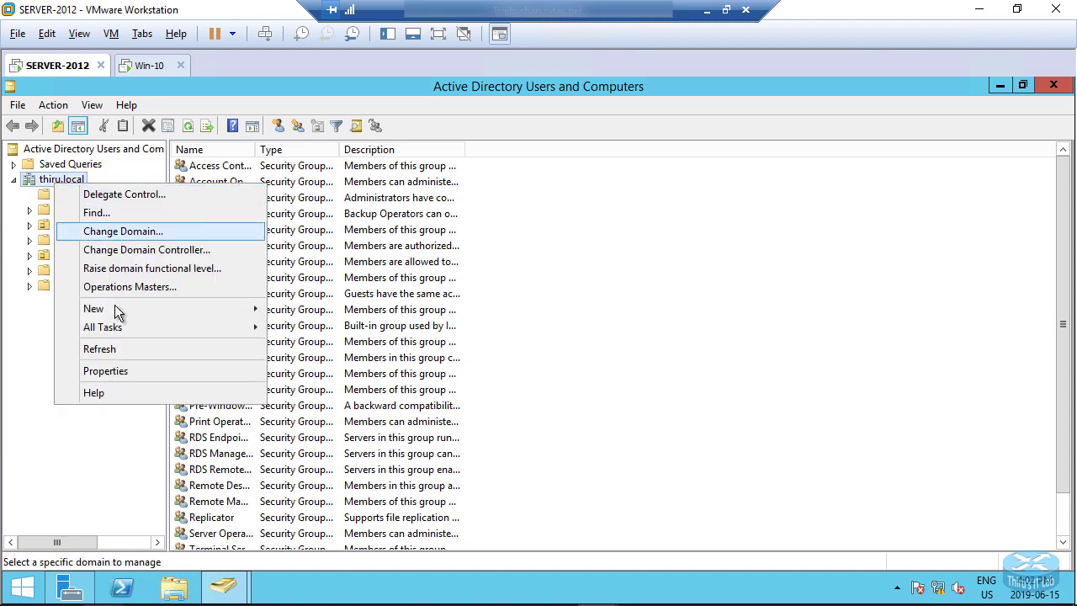
pyautogui.moveTo(117, 309)
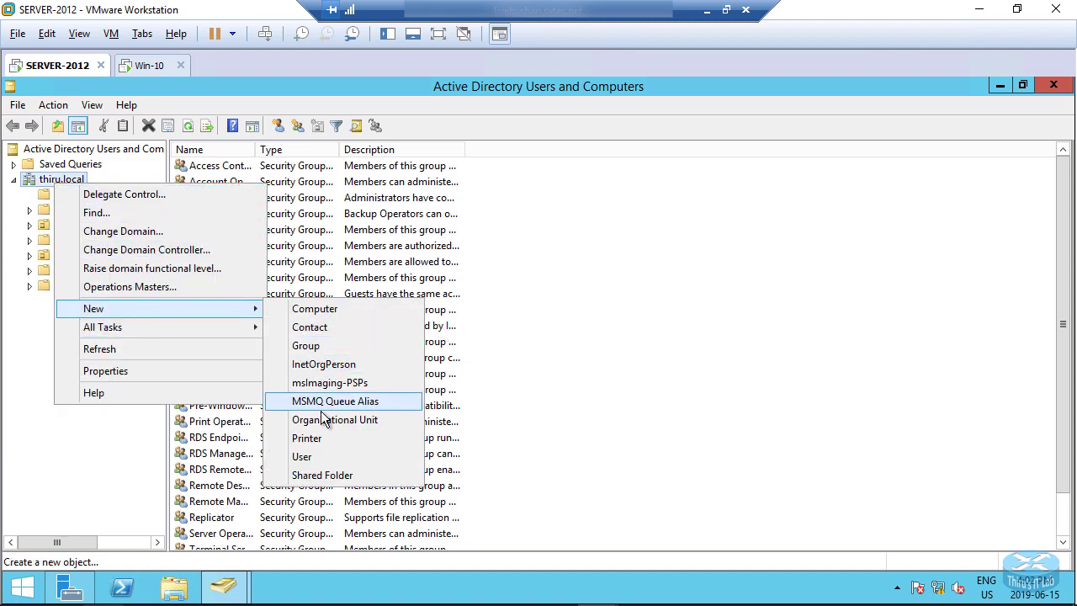
pyautogui.click(690, 380)
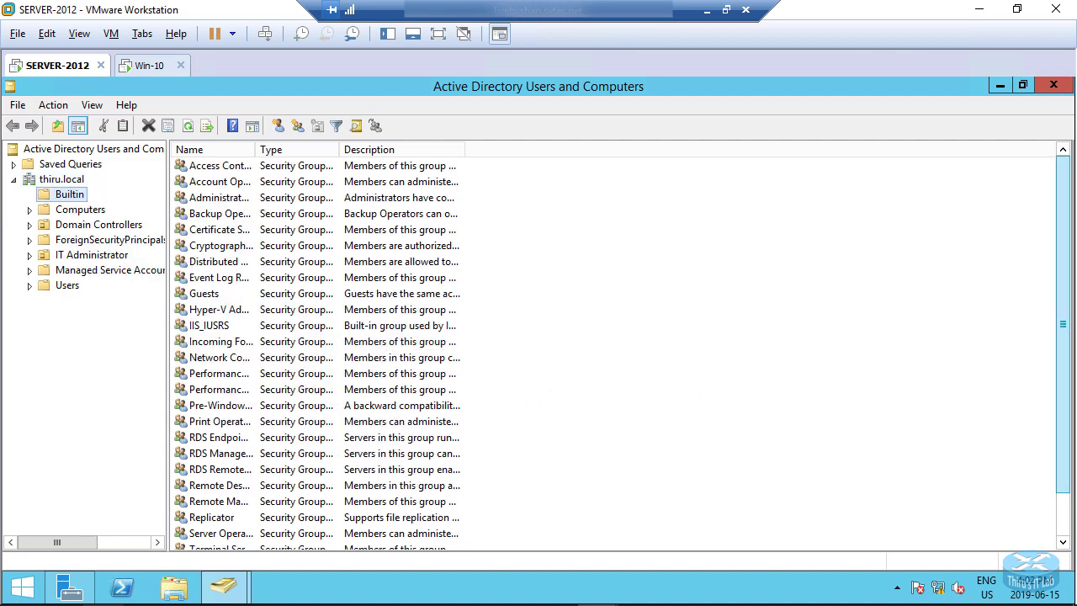
pyautogui.rightClick(64, 181)
pyautogui.moveTo(105, 304)
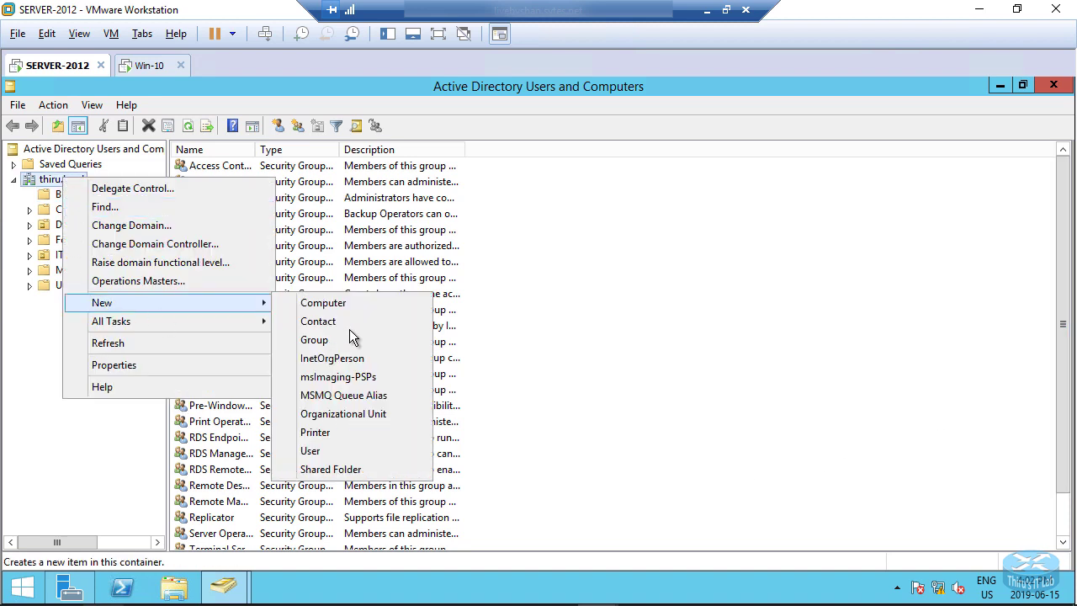
pyautogui.click(673, 511)
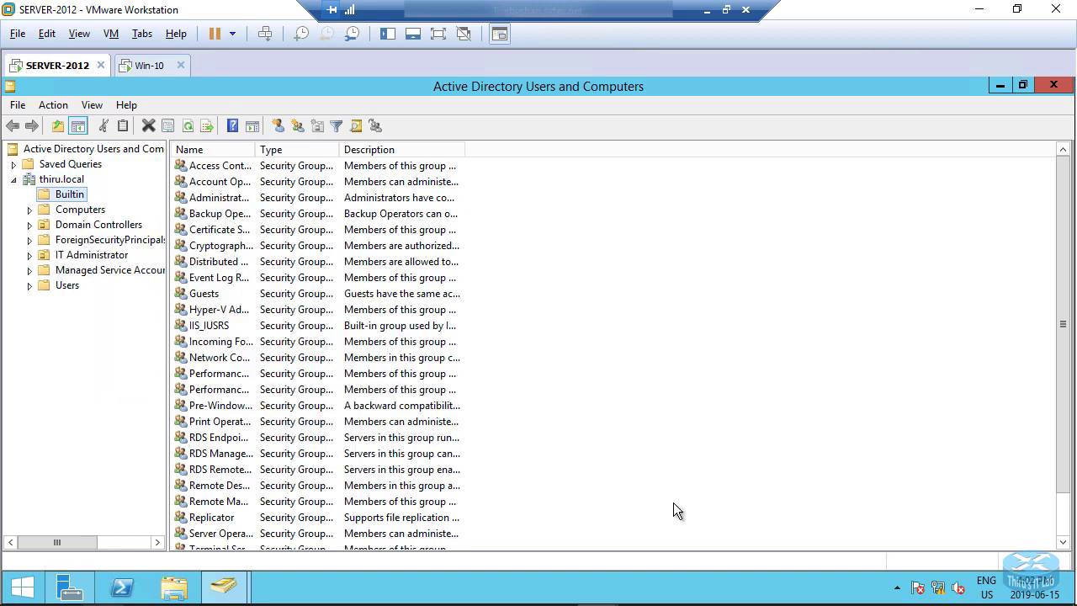
# Name the new organizational unit Engineering under thiru.local and confirm it.
pyautogui.click(353, 374)
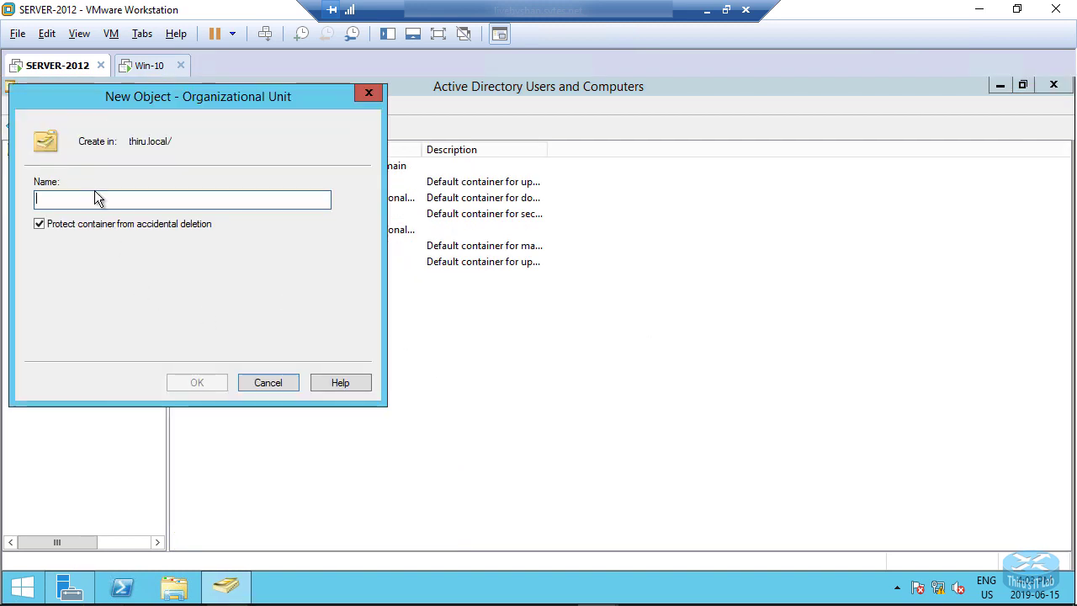
pyautogui.write('En')
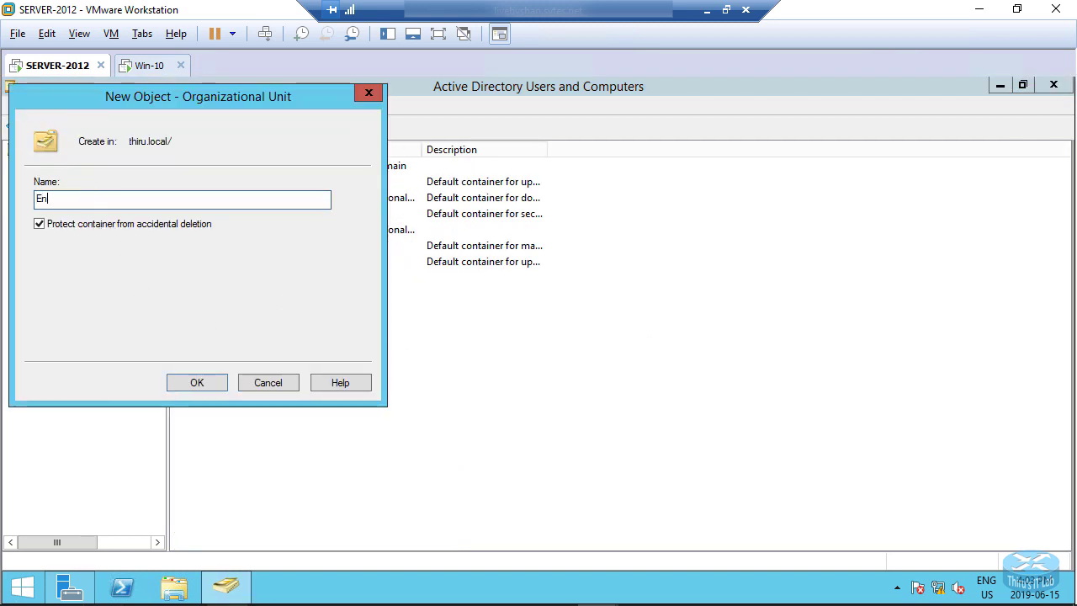
pyautogui.write('gineering')
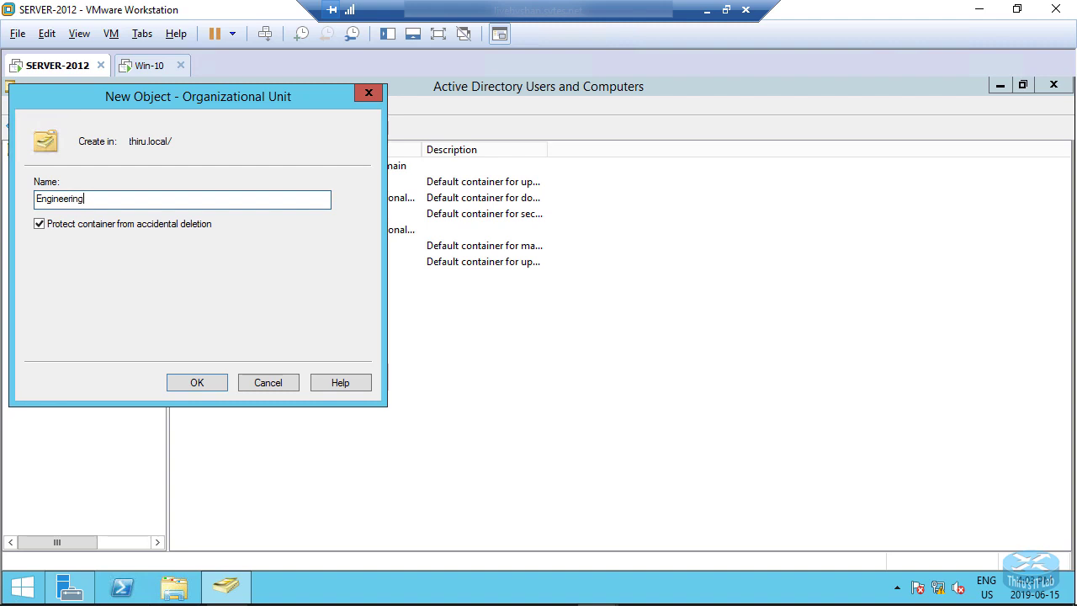
pyautogui.click(195, 381)
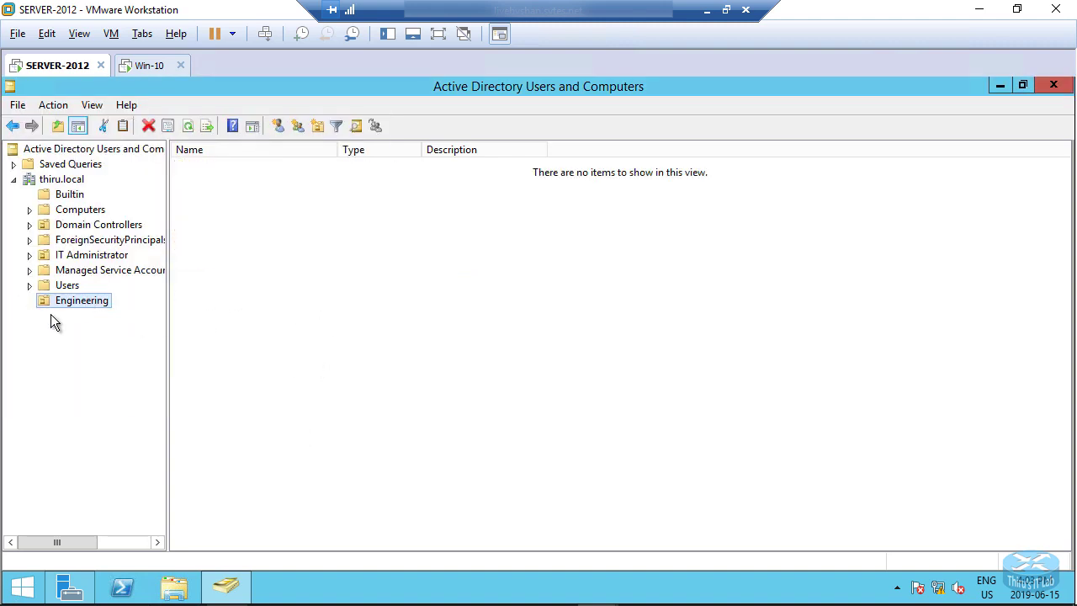
# Start the New User wizard from the Engineering OU's context menu.
pyautogui.rightClick(366, 228)
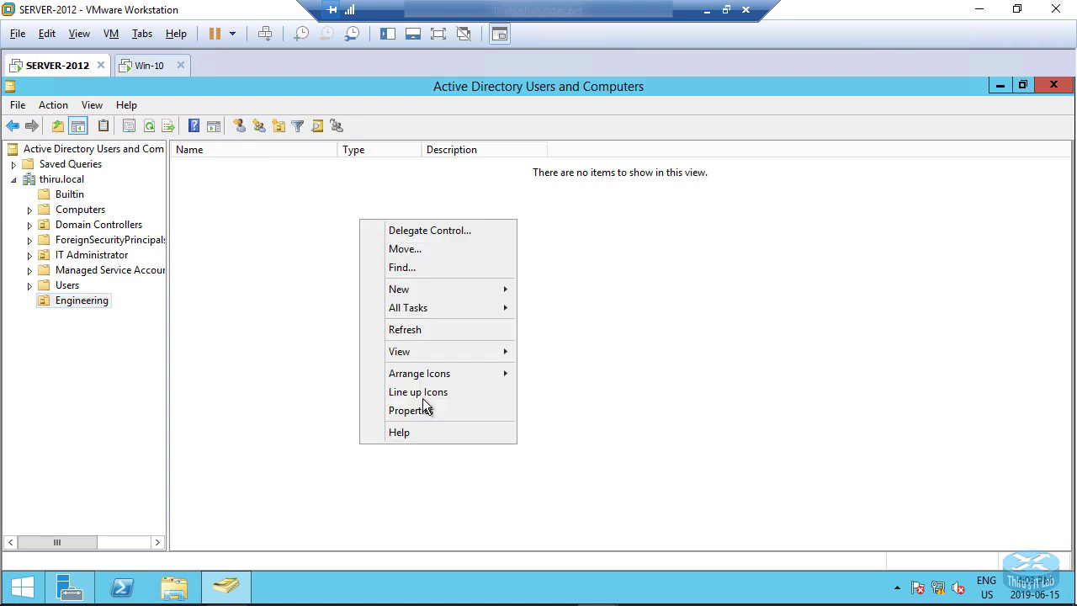
pyautogui.moveTo(417, 296)
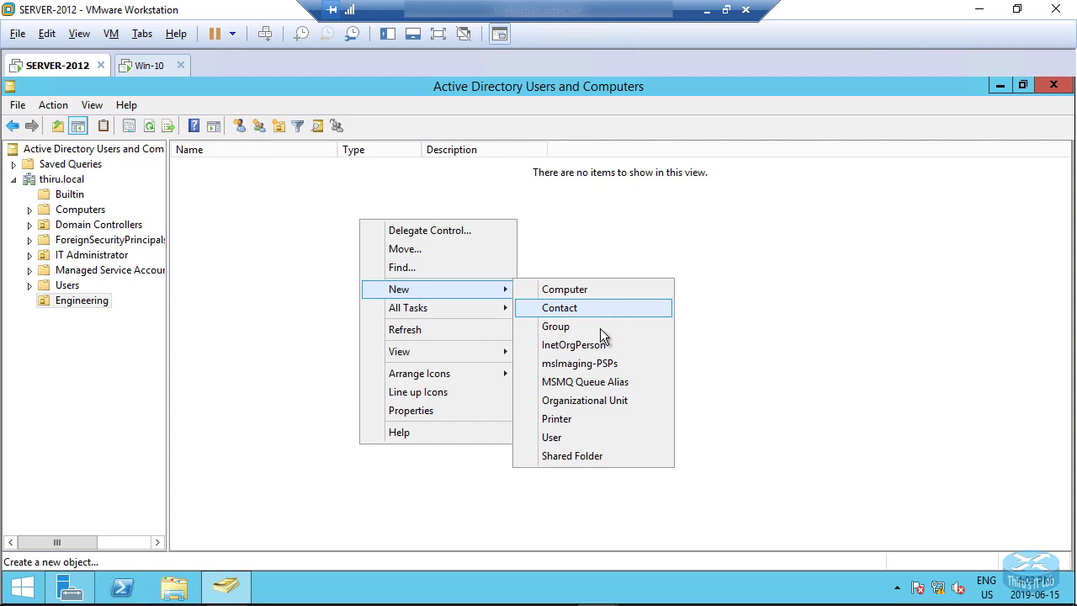
pyautogui.click(557, 437)
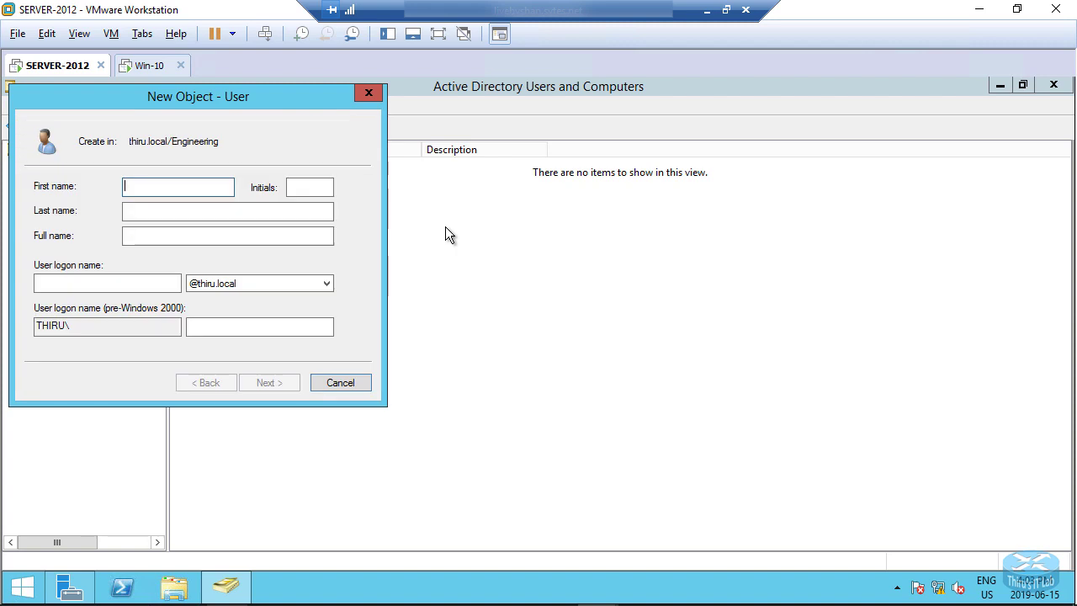
# Enter the user's first name, last name and logon name, then go to the password page.
pyautogui.press('BackSpace')
pyautogui.press('BackSpace')
pyautogui.press('BackSpace')
pyautogui.press('BackSpace')
pyautogui.press('BackSpace')
pyautogui.press('BackSpace')
pyautogui.press('BackSpace')
pyautogui.press('BackSpace')
pyautogui.press('BackSpace')
pyautogui.press('Tab')
pyautogui.press('Tab')
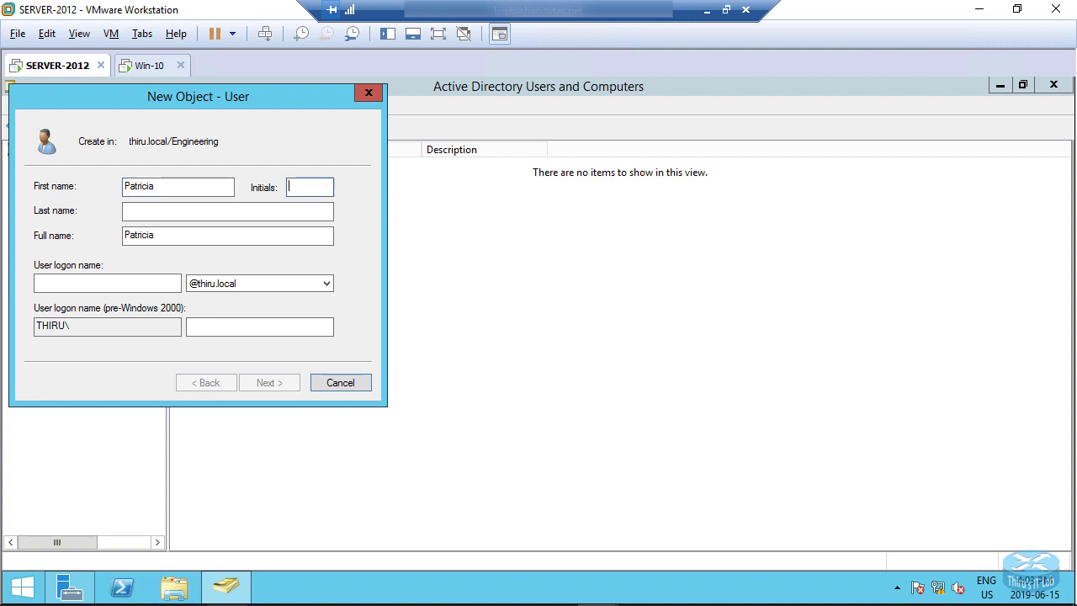
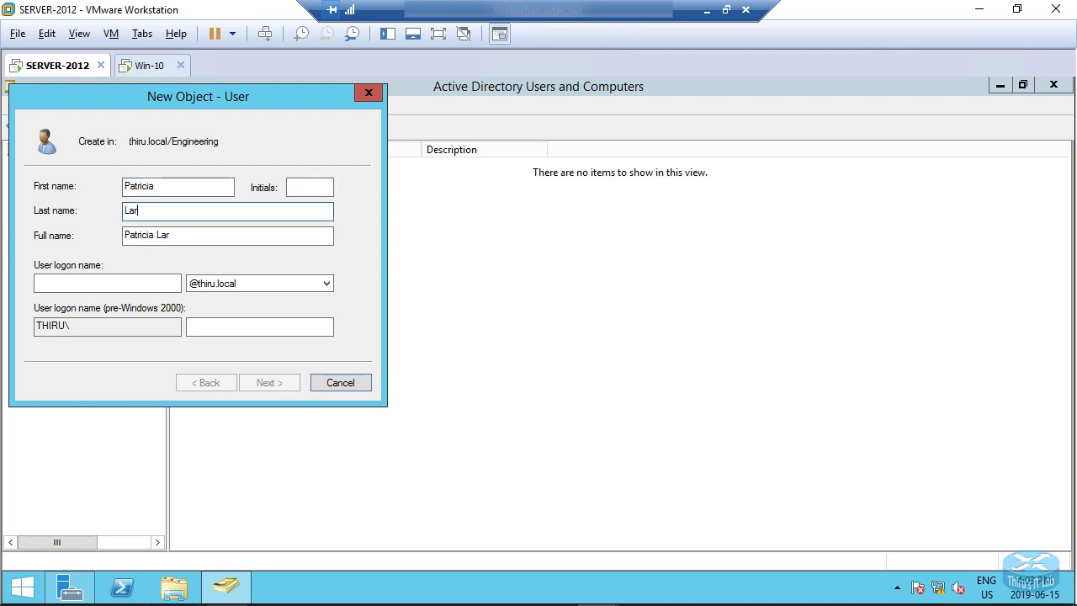
pyautogui.click(96, 284)
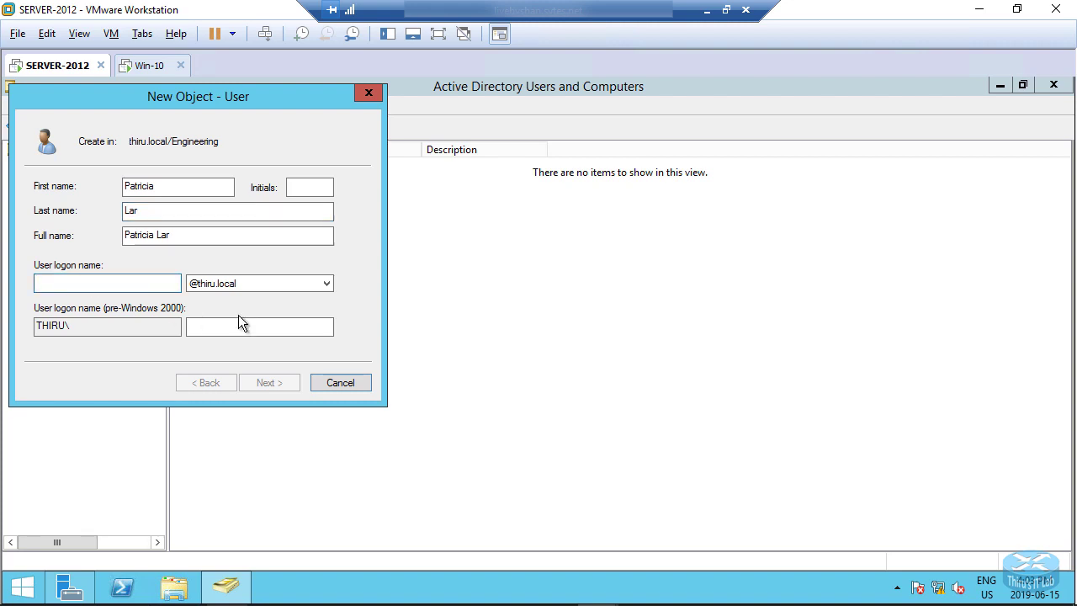
pyautogui.write('pat')
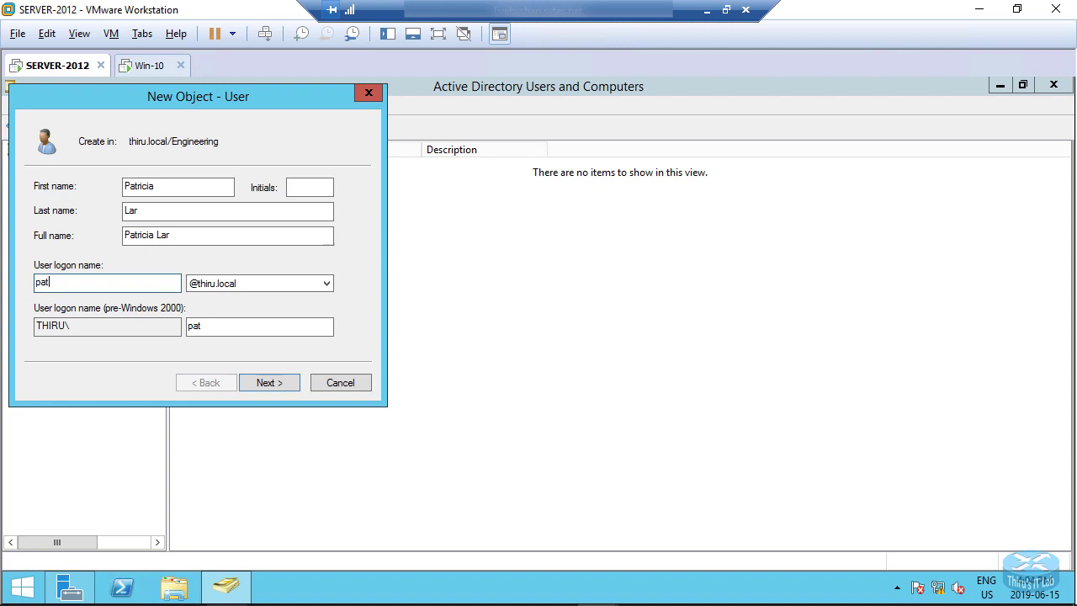
pyautogui.write('sy')
pyautogui.click(262, 382)
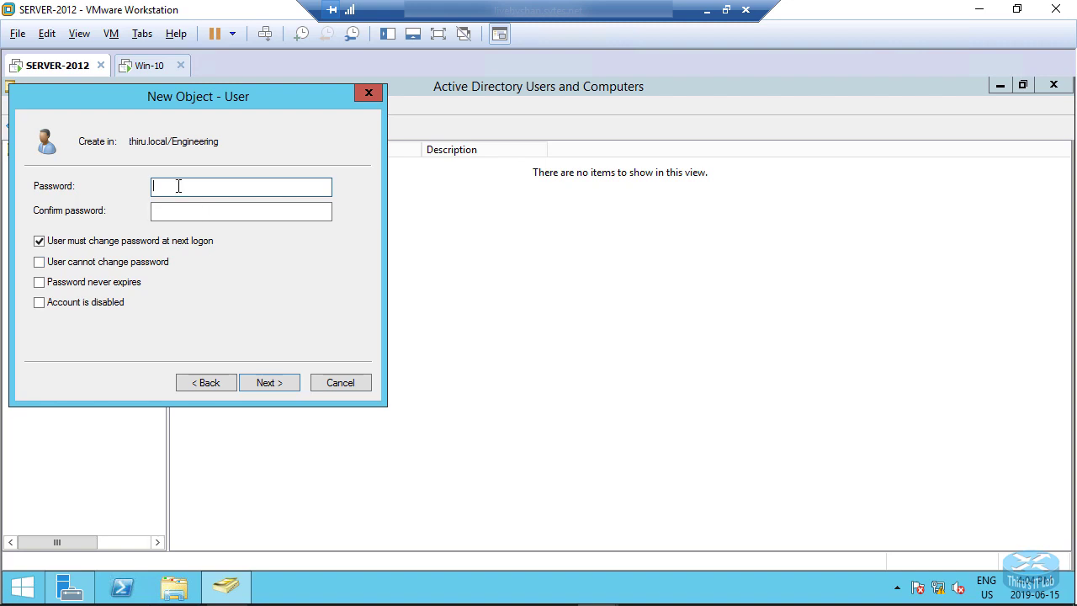
# Set and confirm the initial password, keeping change-at-next-logon, and reach the summary page.
pyautogui.write('P@ssword')
pyautogui.click(221, 210)
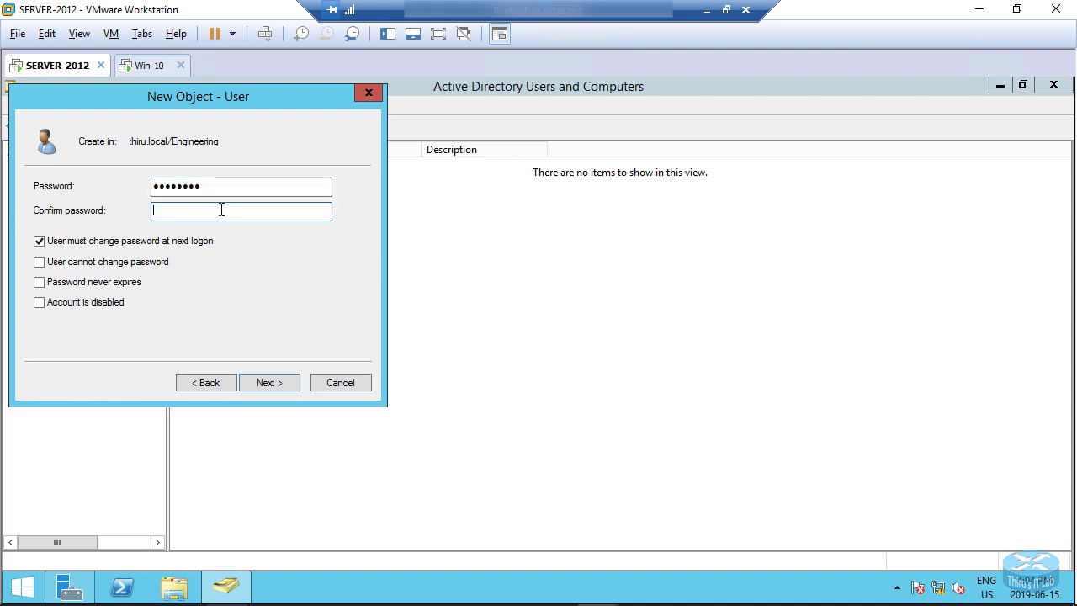
pyautogui.write('P@ssword')
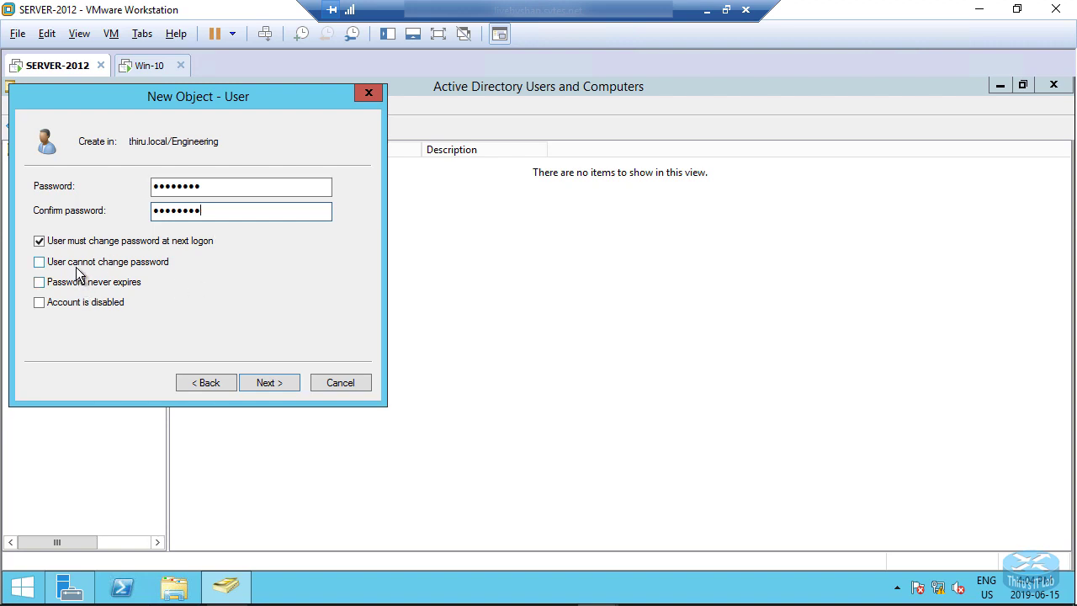
pyautogui.click(269, 383)
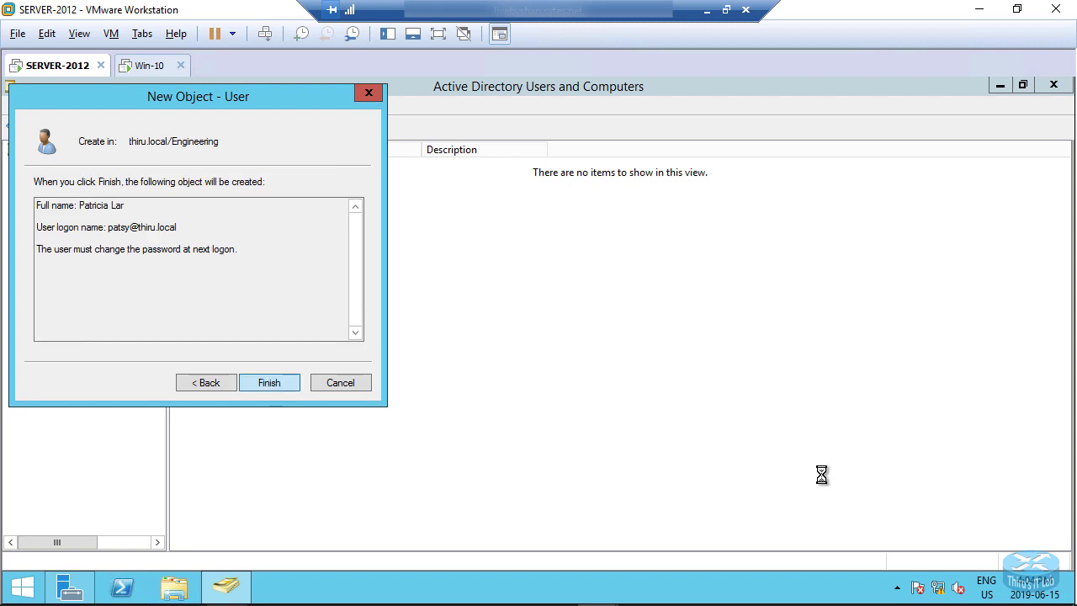
pyautogui.click(340, 362)
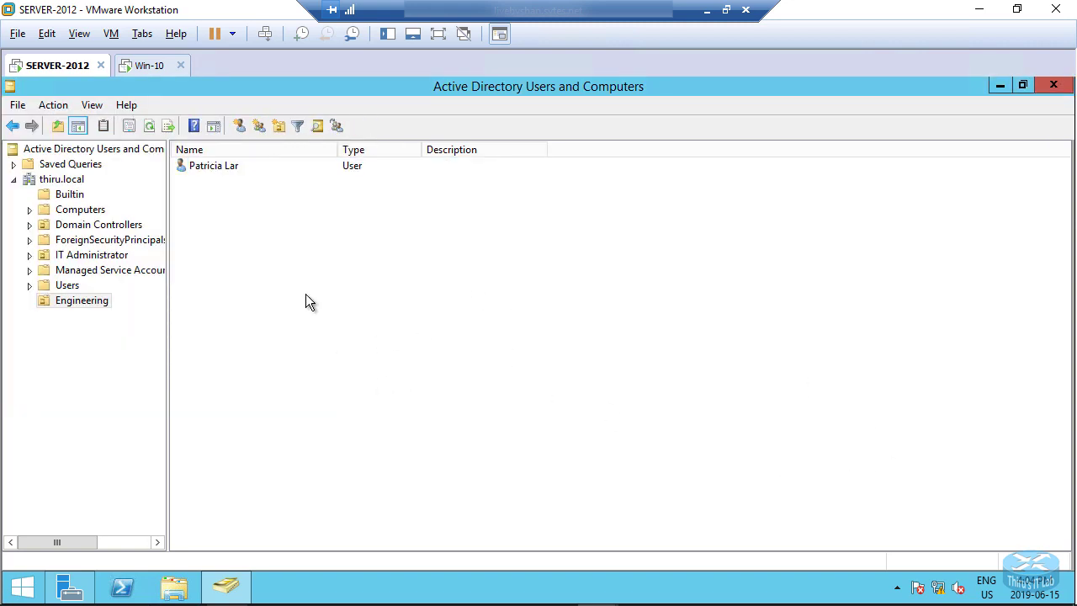
pyautogui.rightClick(275, 256)
pyautogui.press('Escape')
# Switch to the Win-10 VM and pick Other user on the sign-in screen.
pyautogui.click(135, 67)
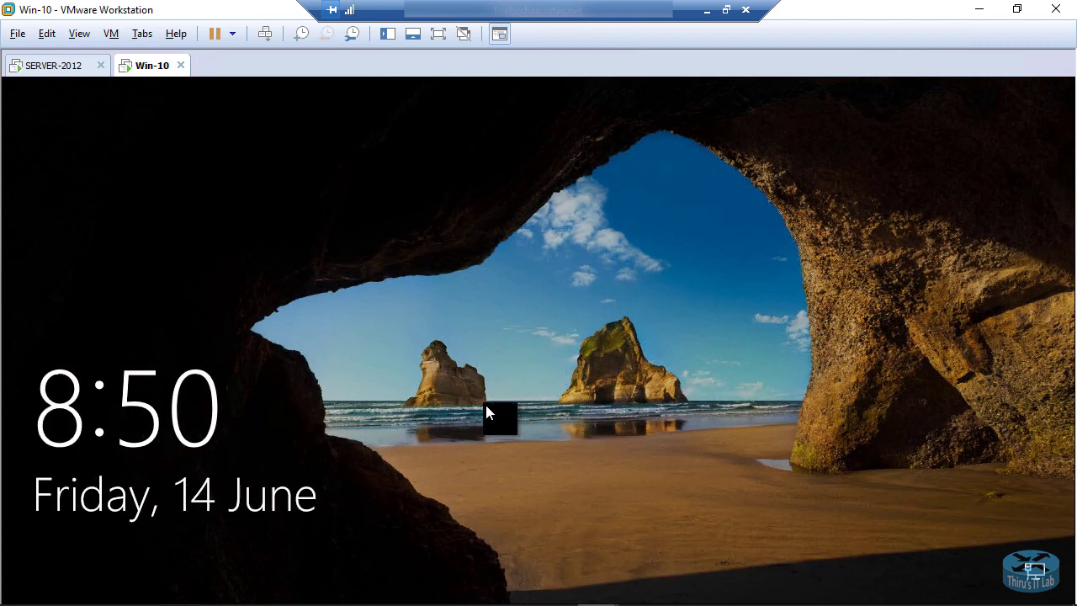
pyautogui.click(699, 477)
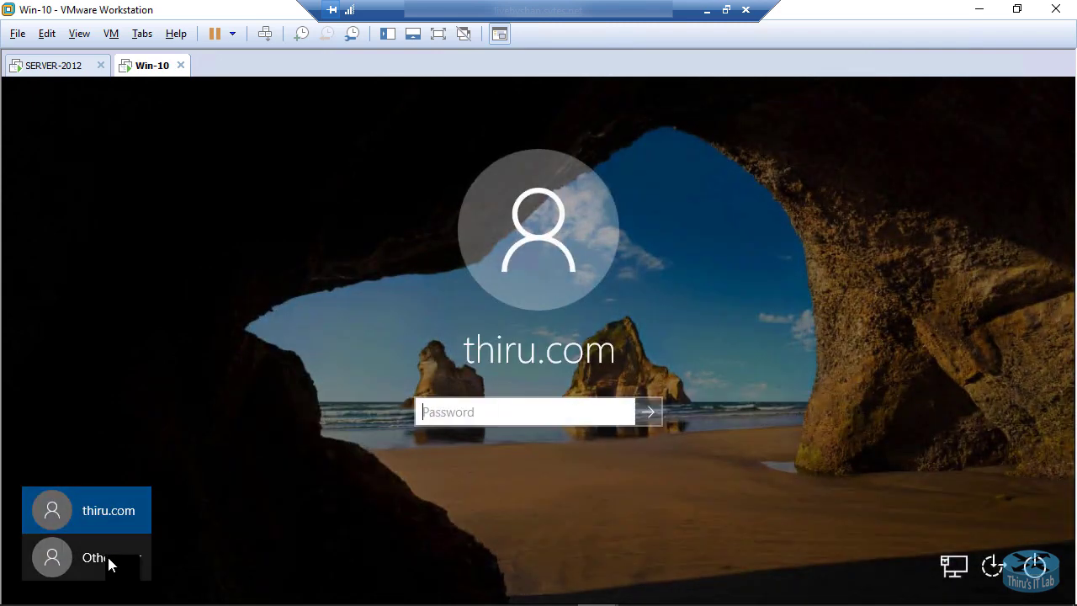
pyautogui.click(110, 565)
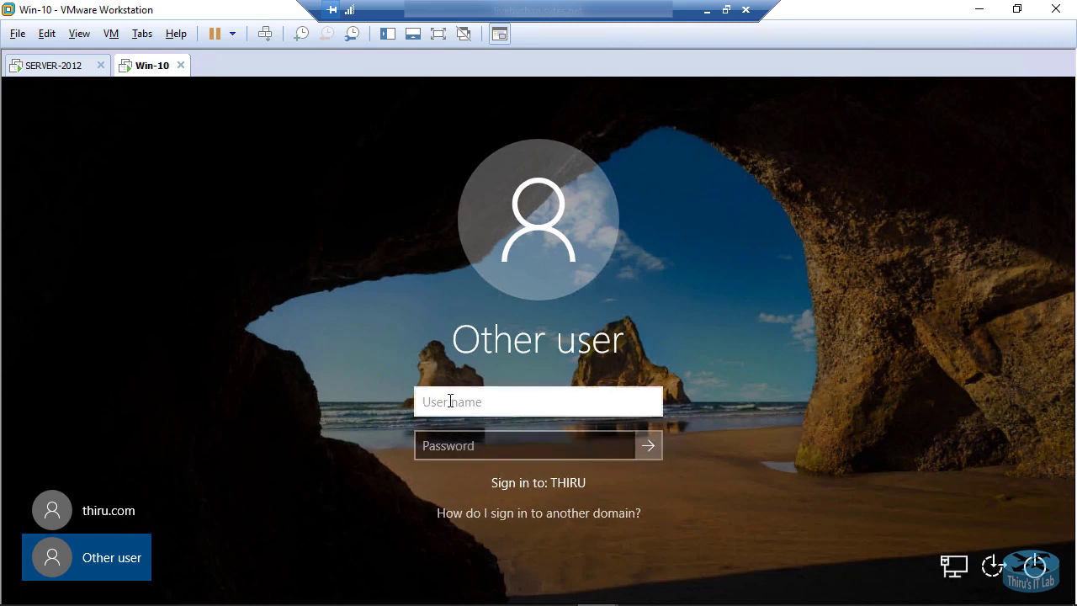
# Sign in with the new domain user's username and initial password.
pyautogui.write('patsy')
pyautogui.click(521, 449)
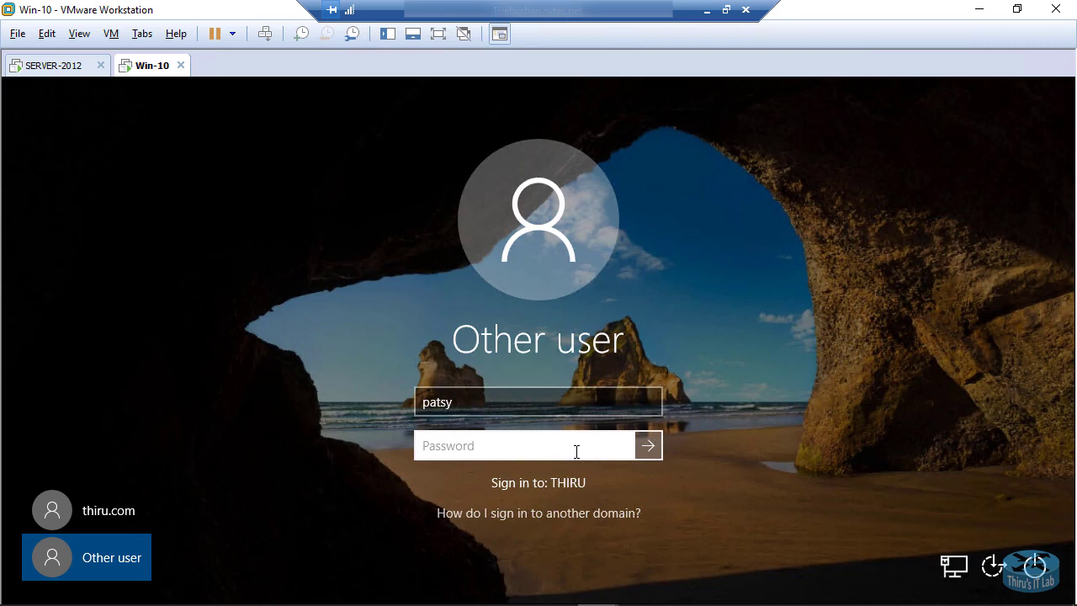
pyautogui.write('P@ssw0rd')
pyautogui.click(649, 445)
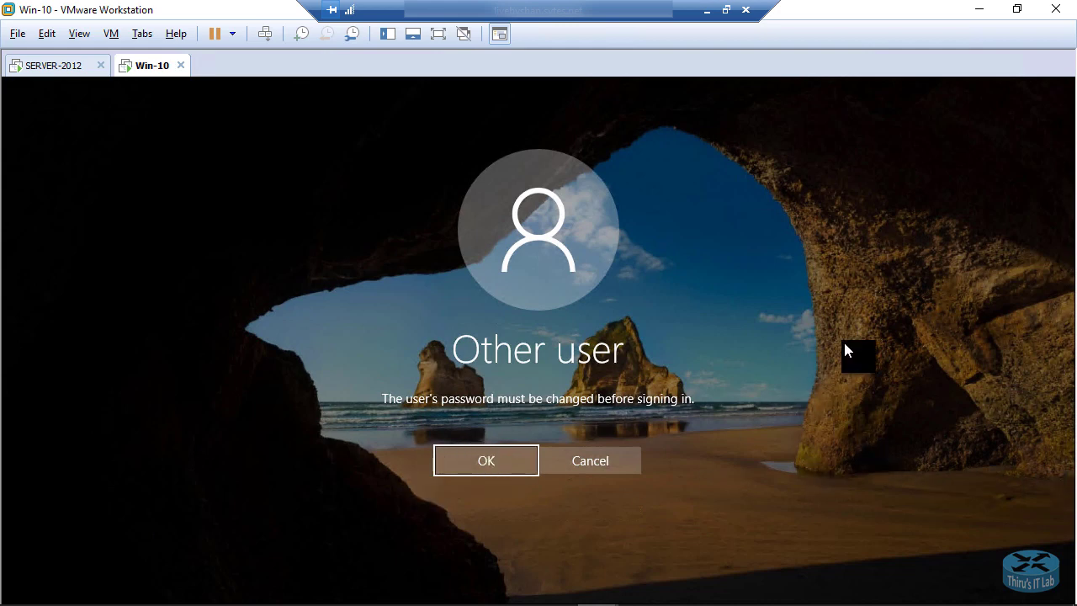
# Enter and confirm a new password, then accept the 'password has been changed' notice.
pyautogui.click(486, 465)
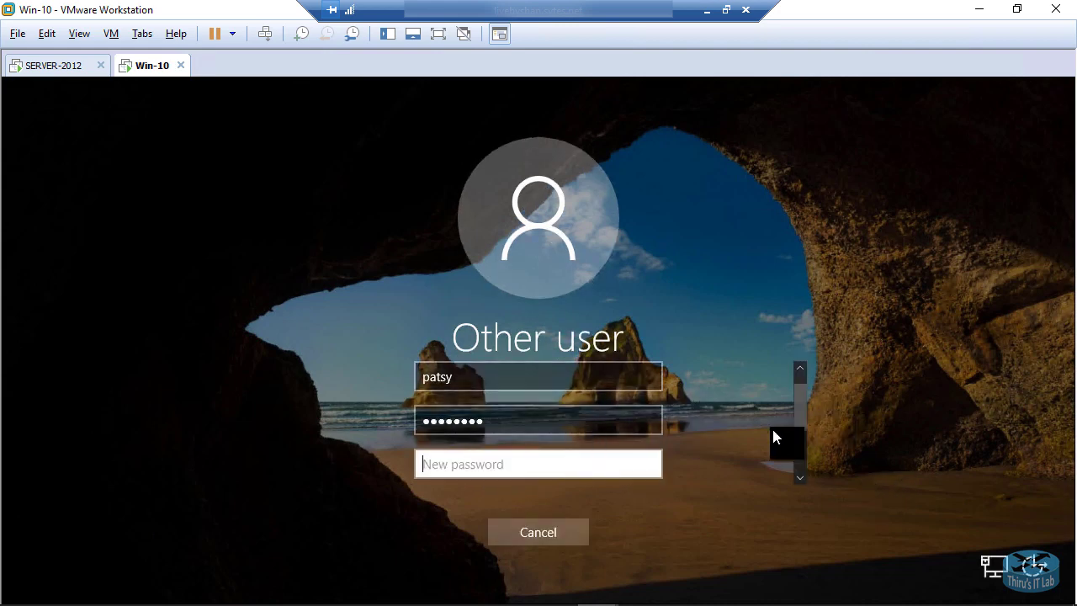
pyautogui.scroll(-3, 803, 429)
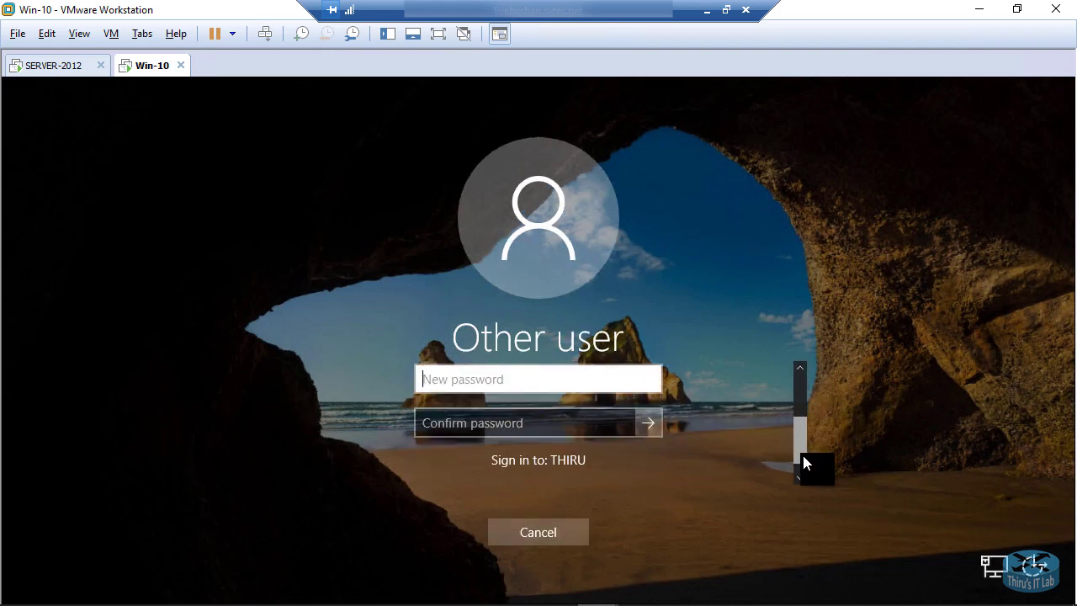
pyautogui.click(484, 368)
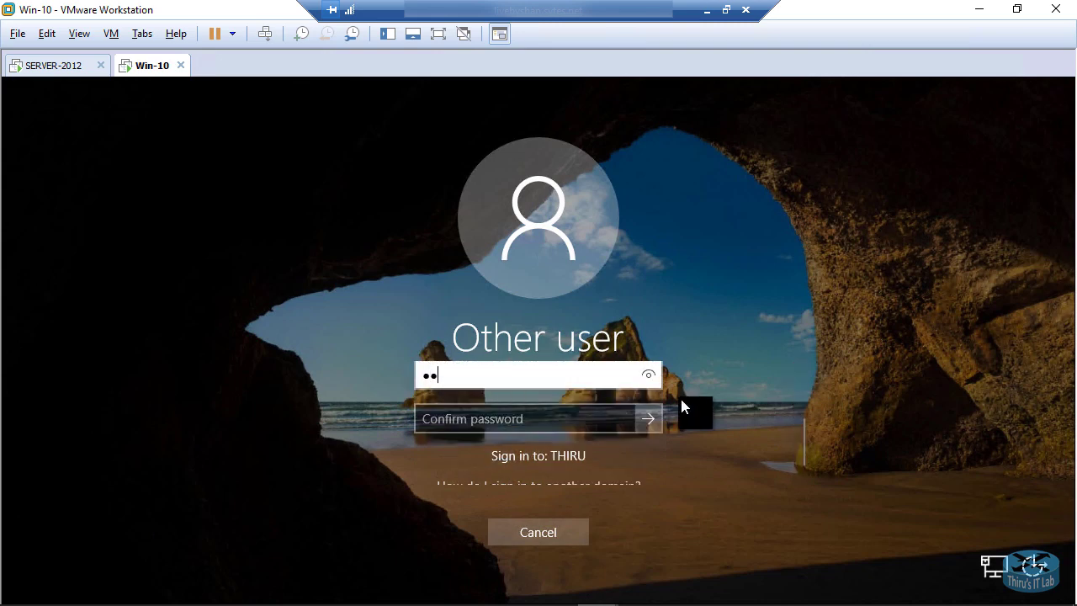
pyautogui.write('••••')
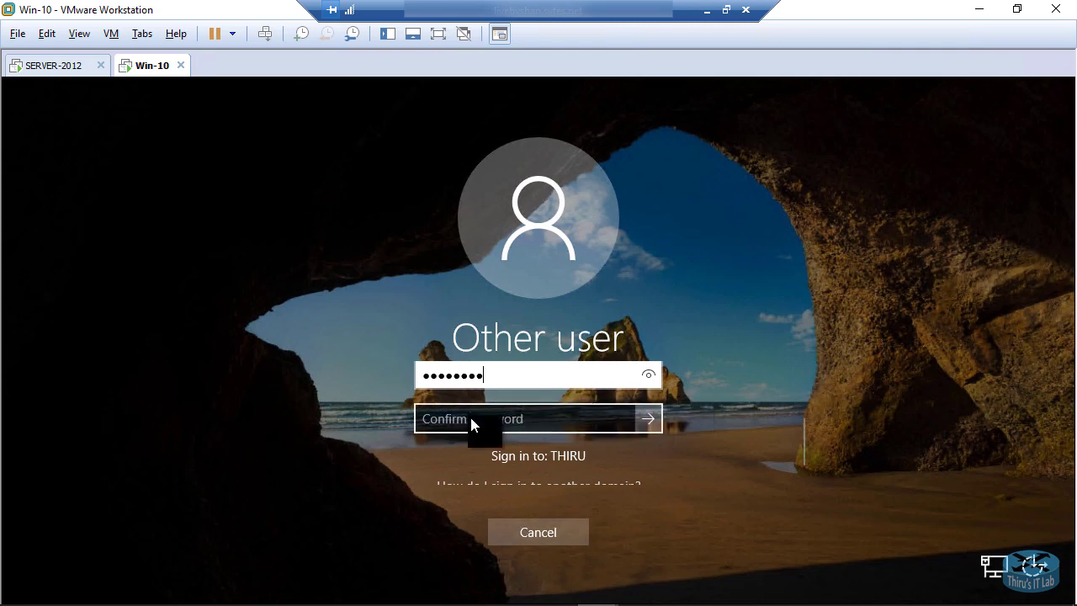
pyautogui.click(491, 418)
pyautogui.write('•')
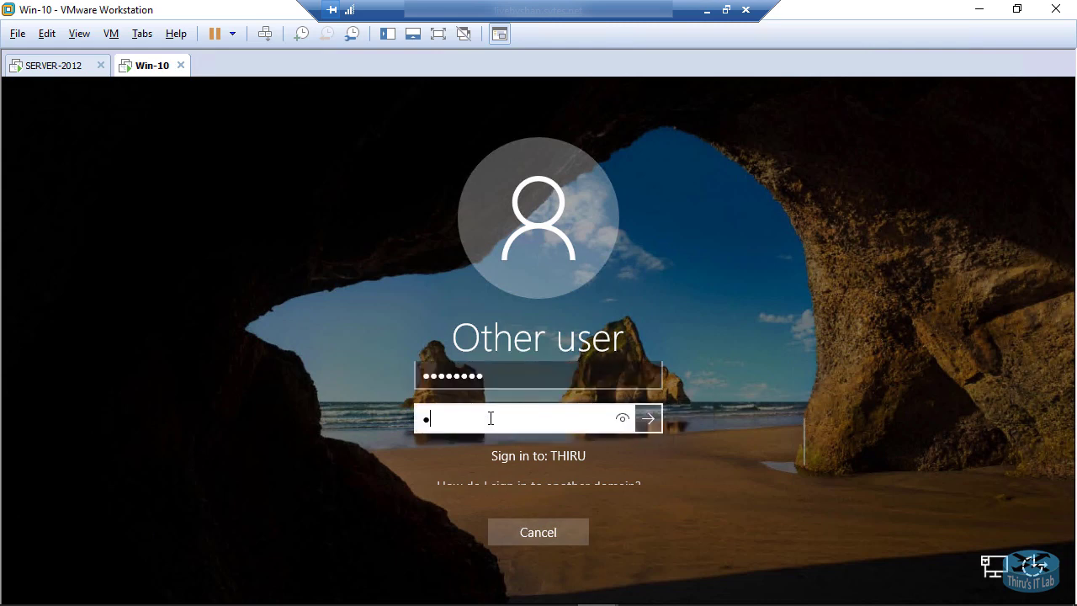
pyautogui.write('••')
pyautogui.click(645, 419)
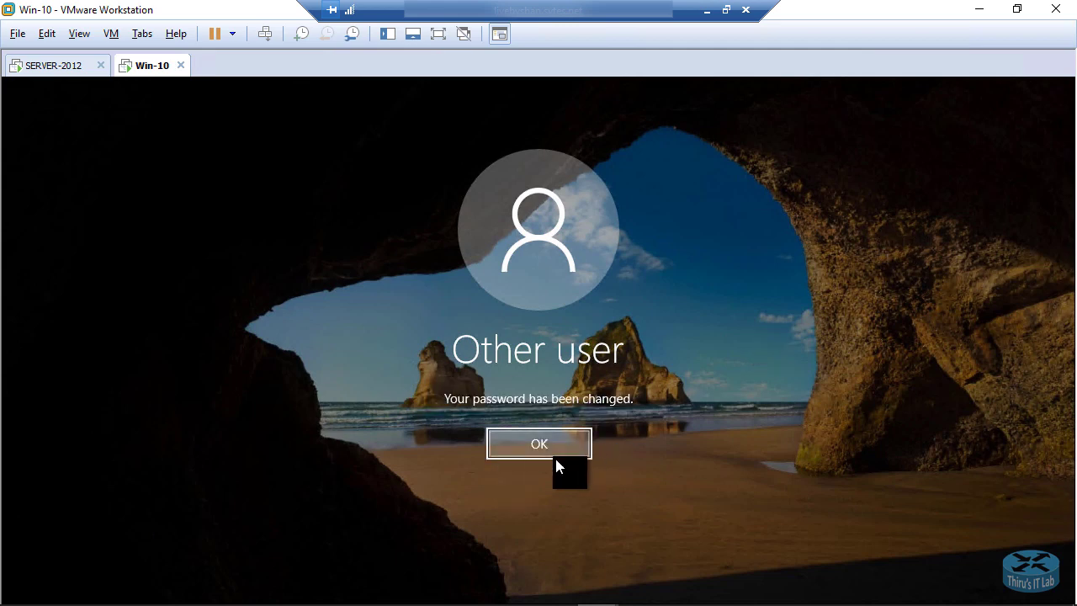
pyautogui.click(527, 439)
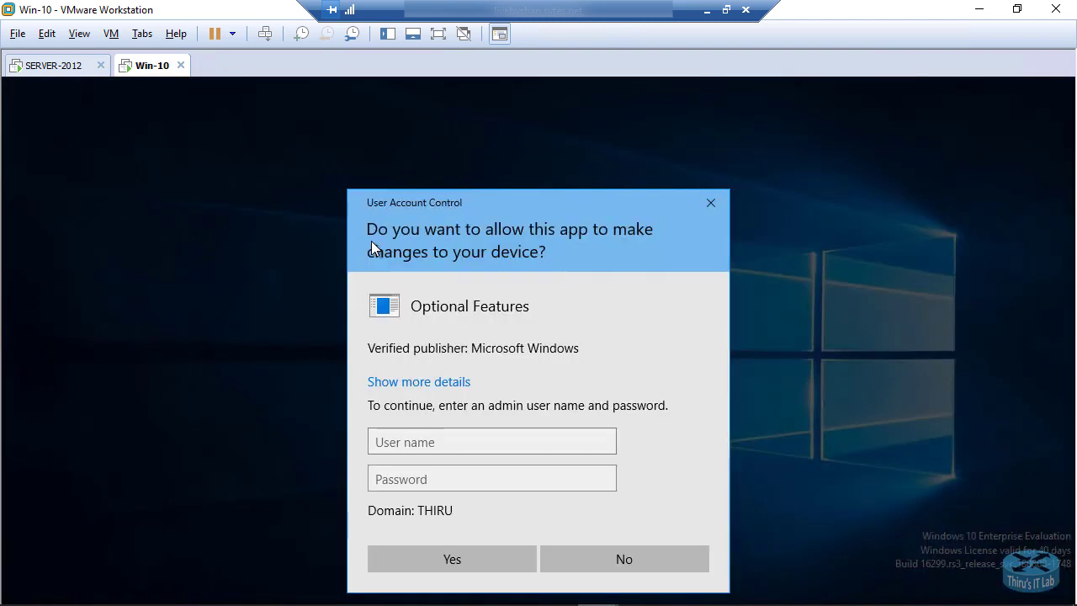
# Decline the Optional Features admin prompt with No and refresh the desktop.
pyautogui.moveTo(489, 206); pyautogui.dragTo(508, 162)
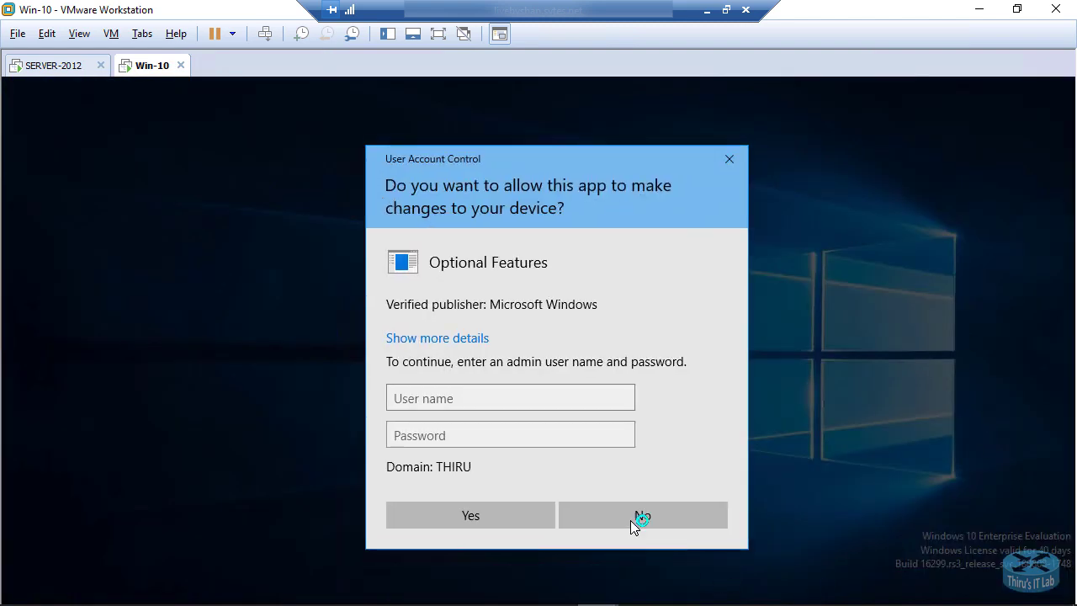
pyautogui.click(605, 513)
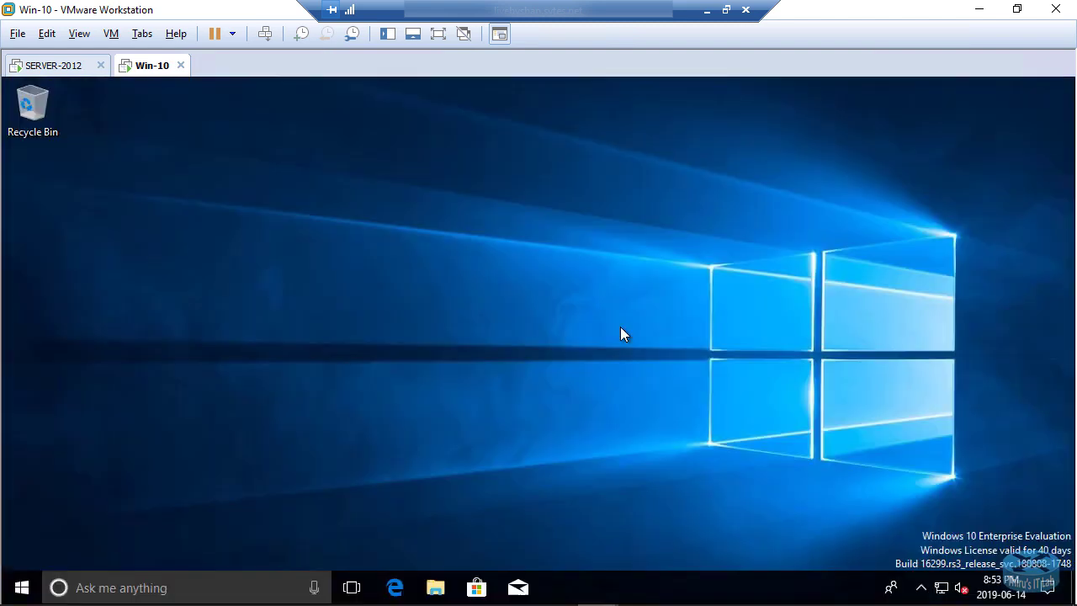
pyautogui.rightClick(293, 267)
pyautogui.click(329, 324)
pyautogui.click(22, 589)
# Open Command Prompt via Run and execute whoami to show the thiru domain user.
pyautogui.press('Escape')
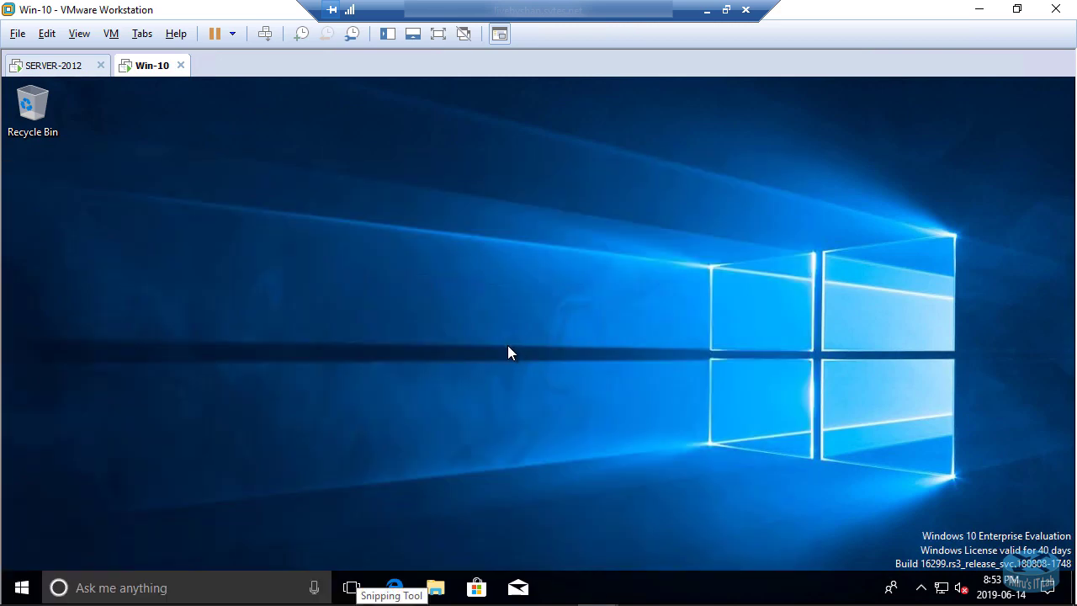
pyautogui.press('super+r')
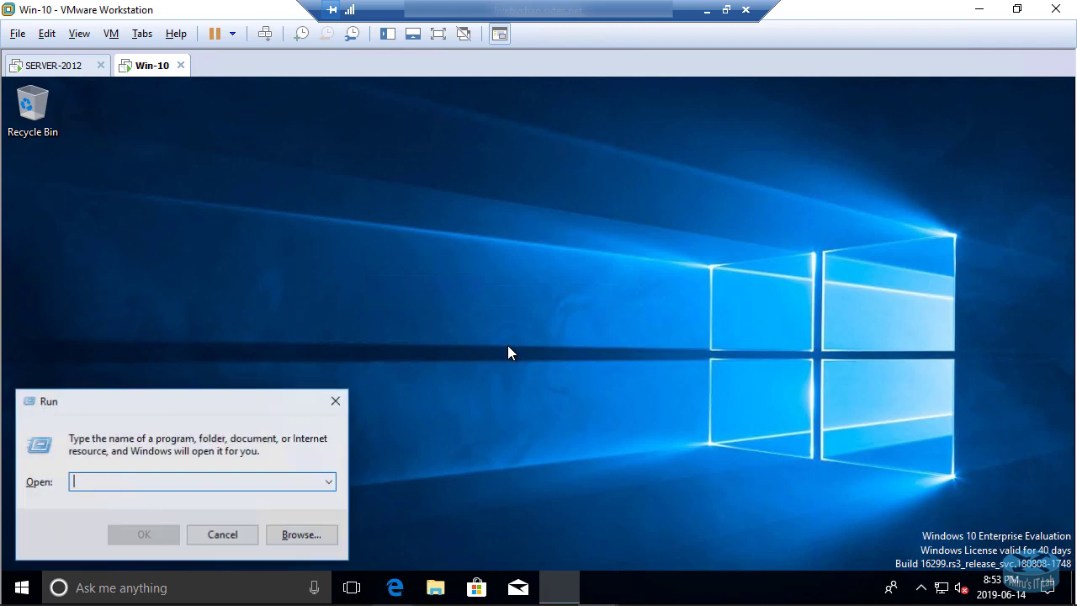
pyautogui.write('cms')
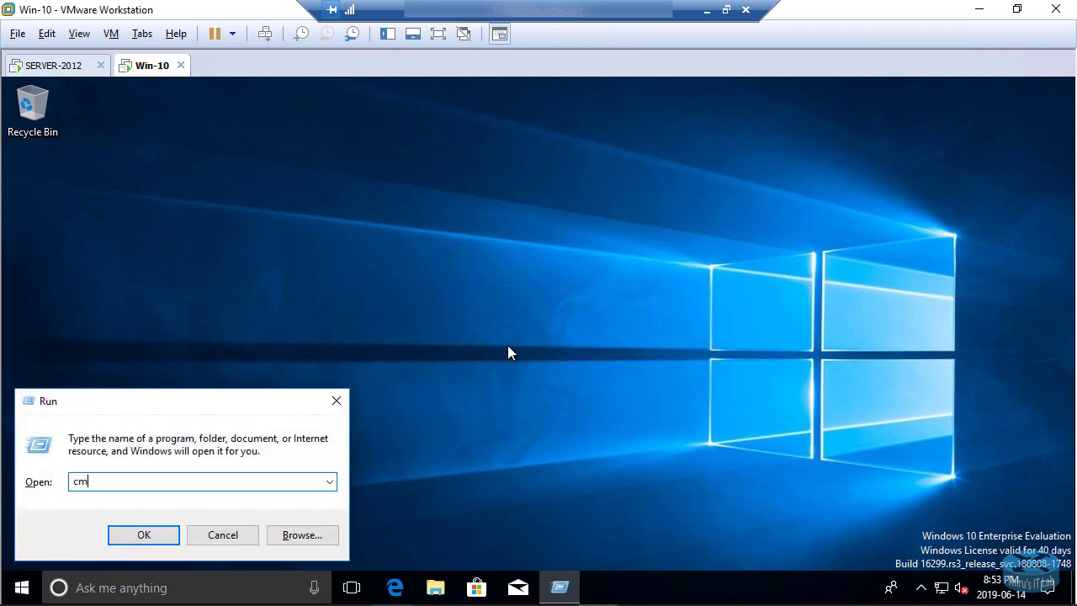
pyautogui.write('d')
pyautogui.press('Return')
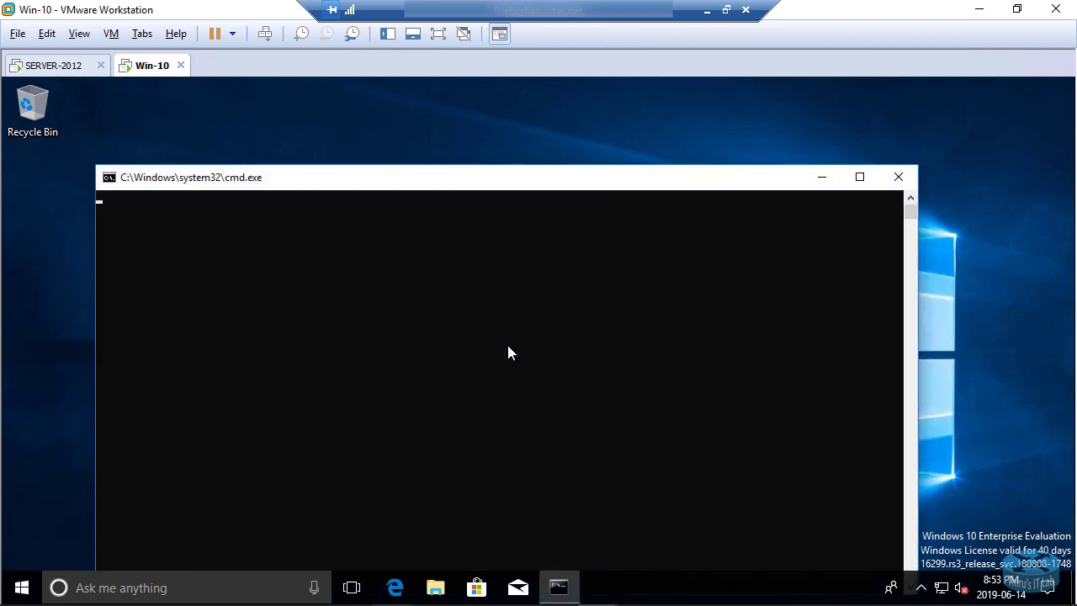
pyautogui.write('wh')
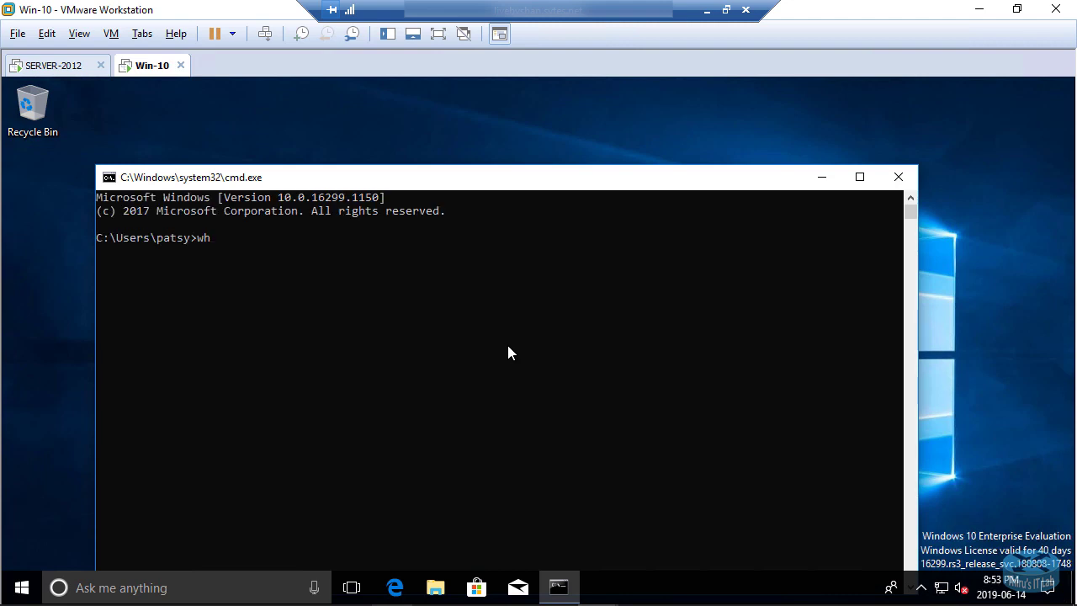
pyautogui.write('oami')
pyautogui.press('Return')
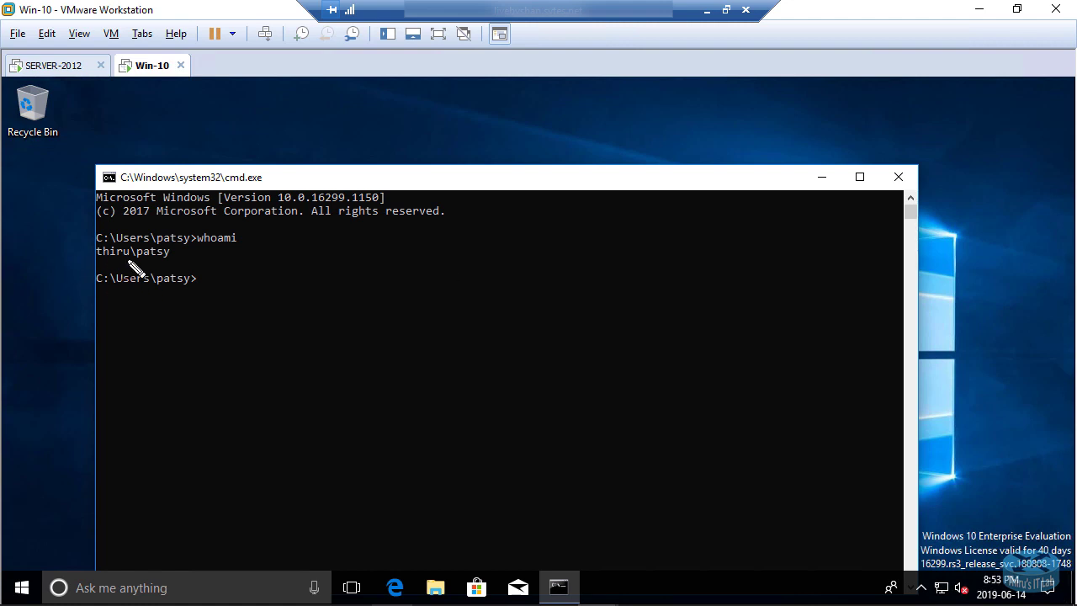
pyautogui.moveTo(140, 263)
pyautogui.mouseDown()
pyautogui.moveTo(175, 262)
pyautogui.moveTo(186, 249)
pyautogui.moveTo(152, 243)
pyautogui.moveTo(134, 254)
pyautogui.mouseUp()
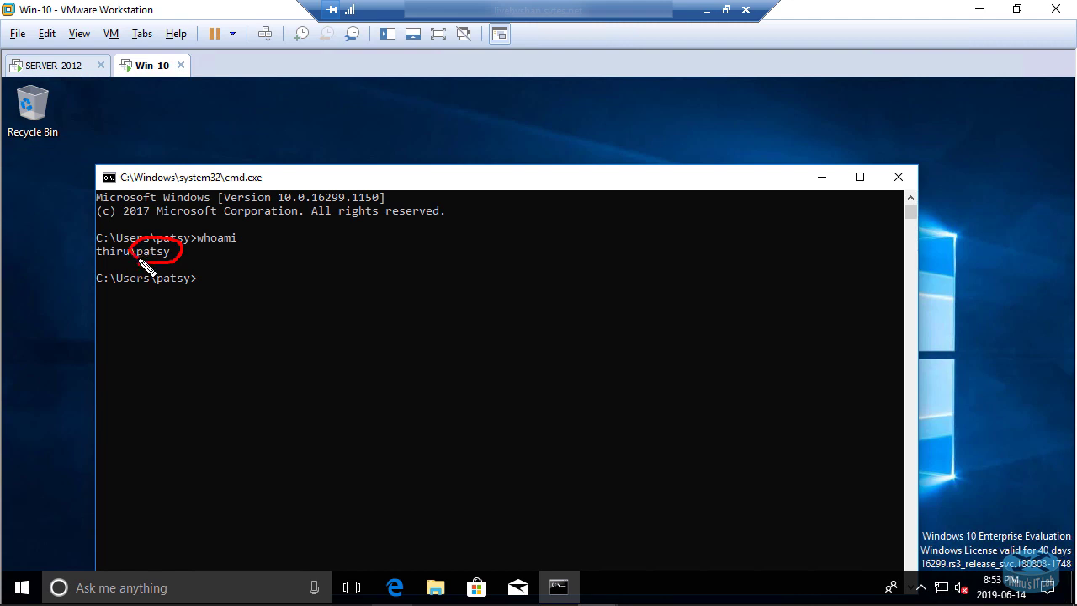
pyautogui.moveTo(166, 292); pyautogui.dragTo(207, 290)
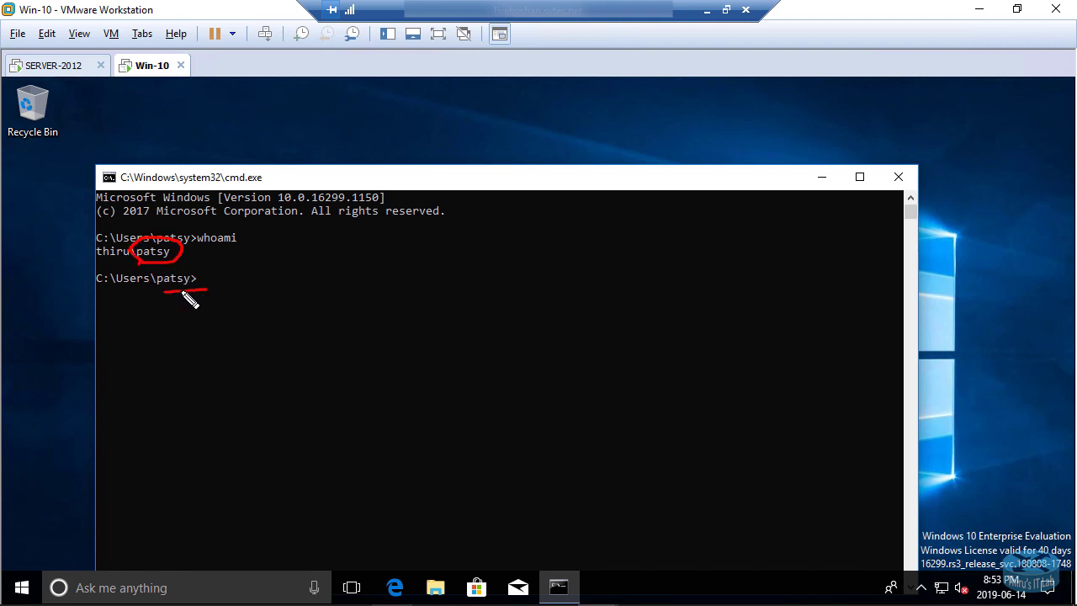